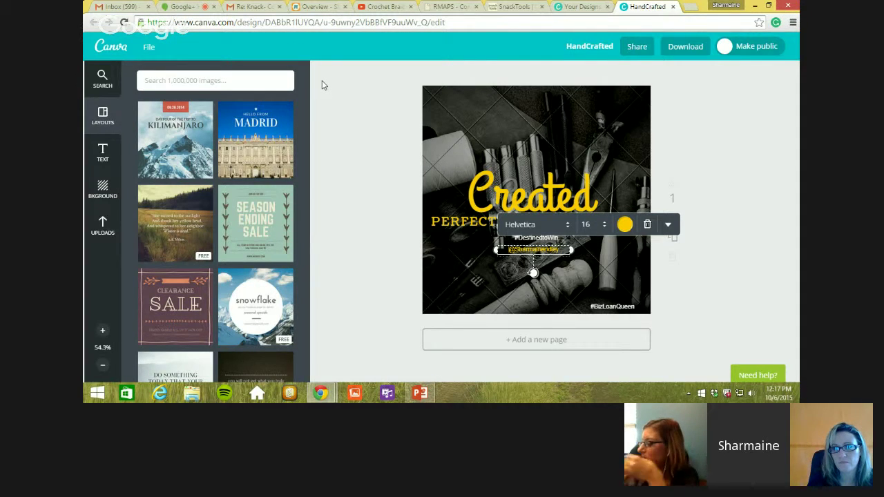
Step: Browse the available layout templates and background images for the HandCrafted design
drag(304, 122, 322, 334)
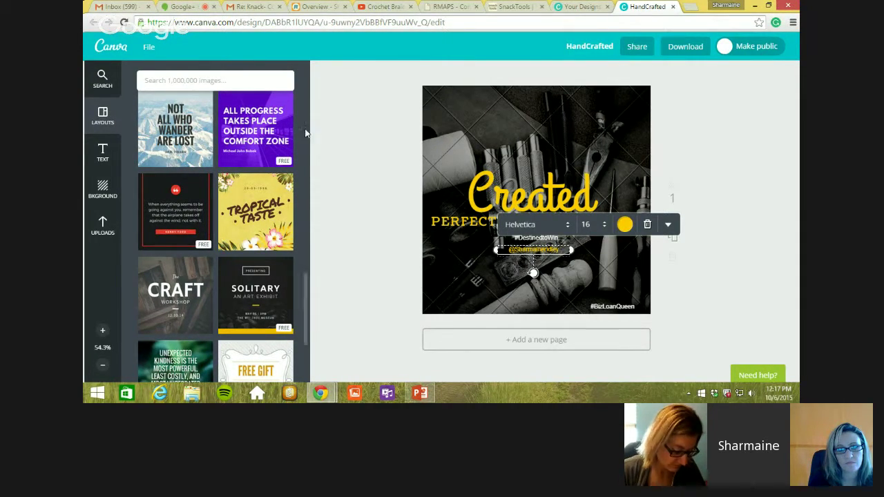
drag(305, 284, 320, 68)
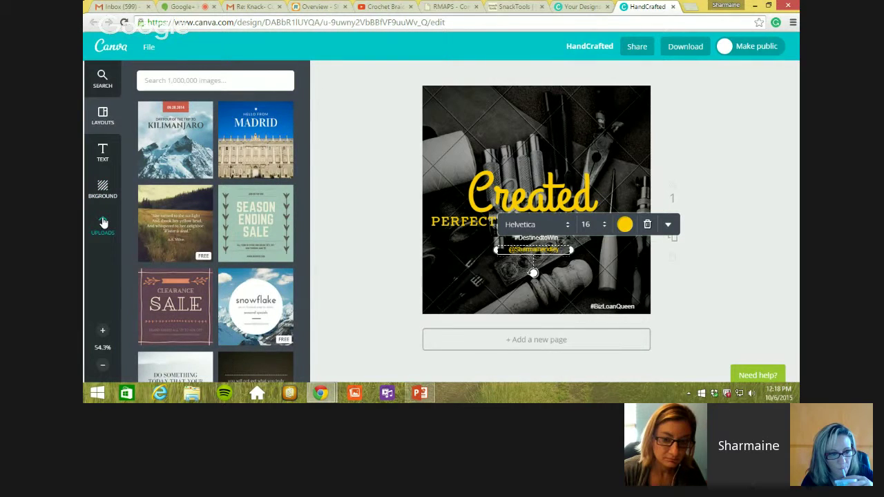
click(103, 191)
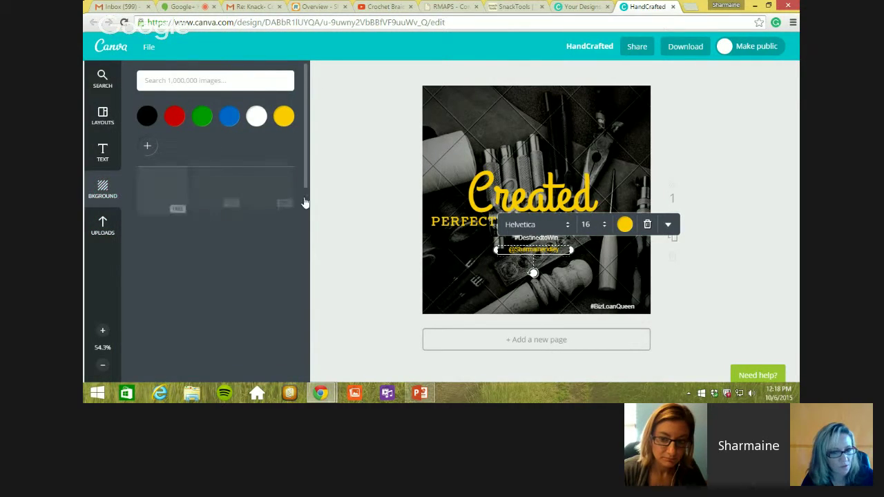
drag(306, 191, 300, 377)
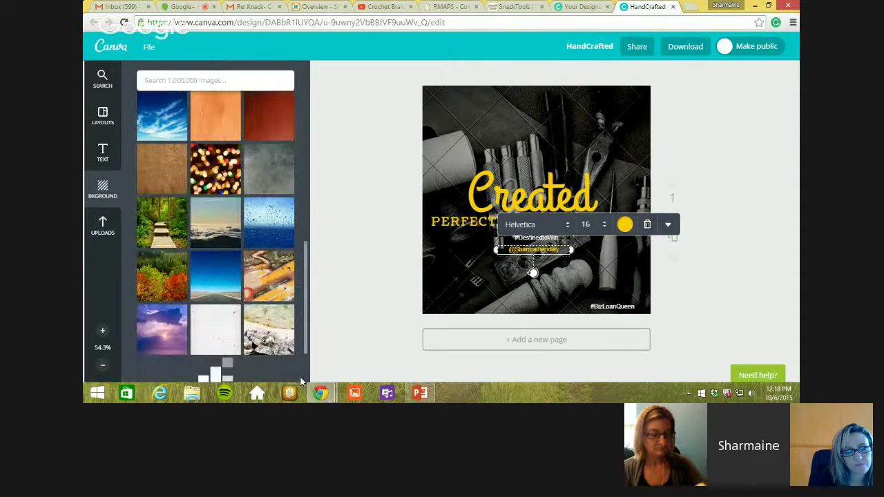
scroll(304, 308, down, 1)
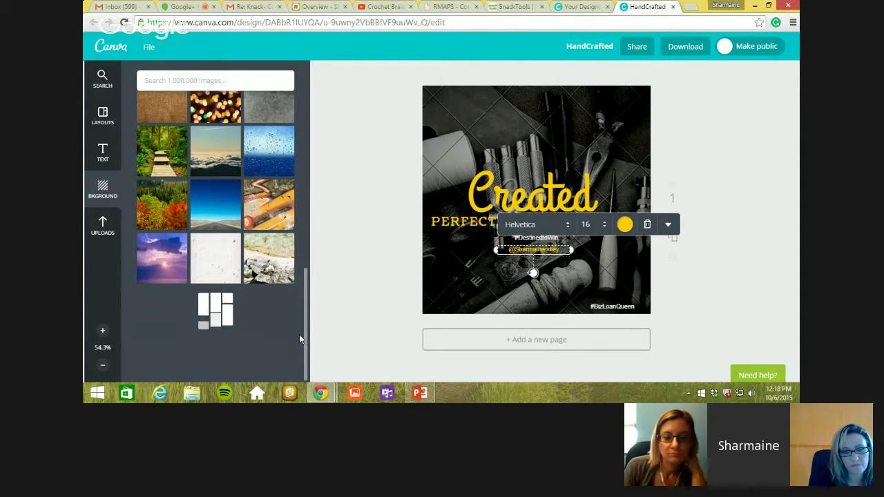
drag(301, 330, 306, 123)
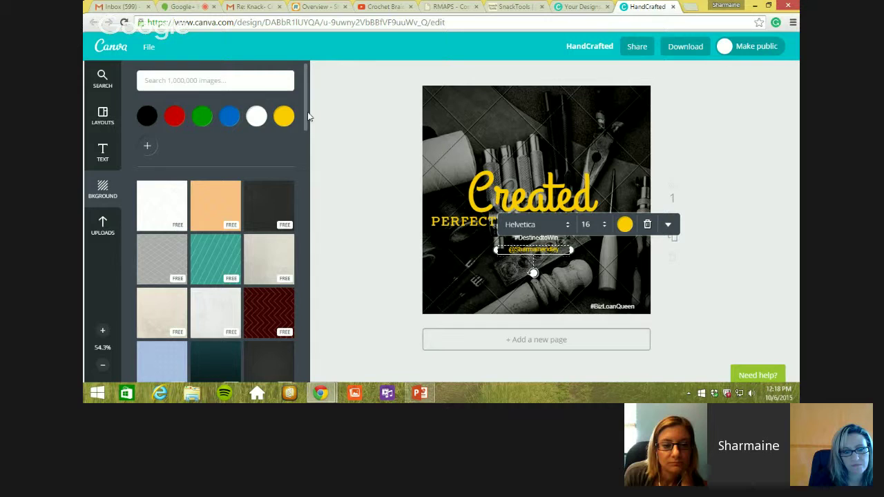
Step: Search the image library for "lion" and add the front-facing portrait of a maned lion to the design
click(262, 85)
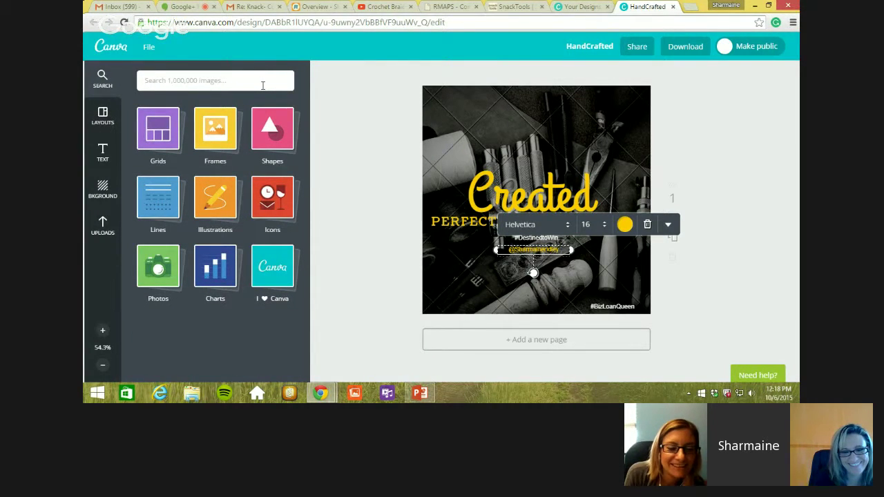
text(lion)
key(Return)
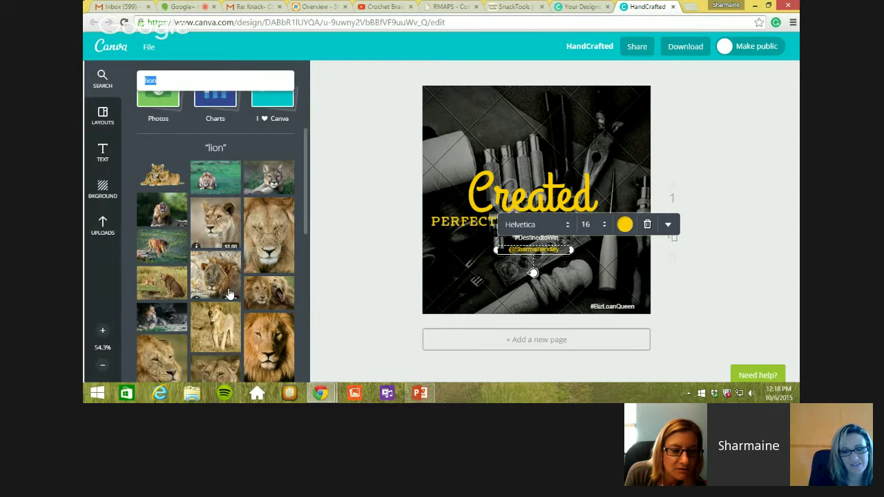
click(274, 352)
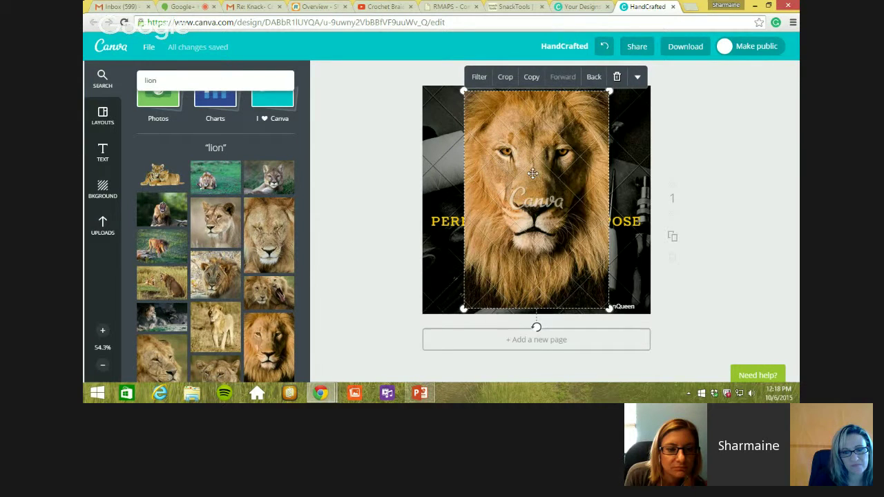
Step: Look through the ready-made text designs and add the round "chroma" text badge over the lion photo
click(104, 154)
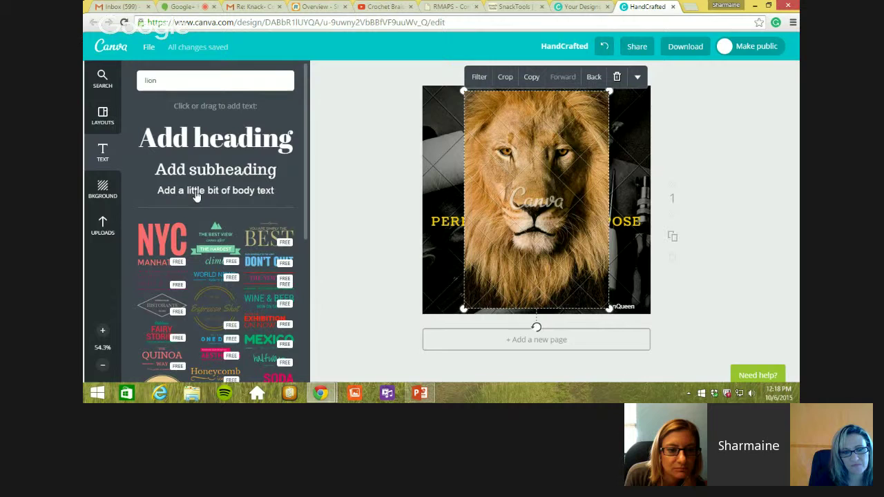
scroll(303, 164, down, 3)
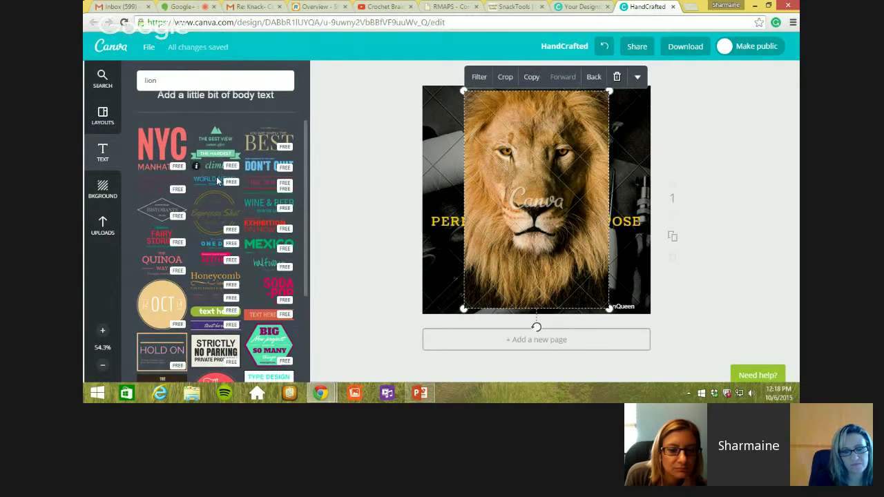
drag(306, 240, 282, 339)
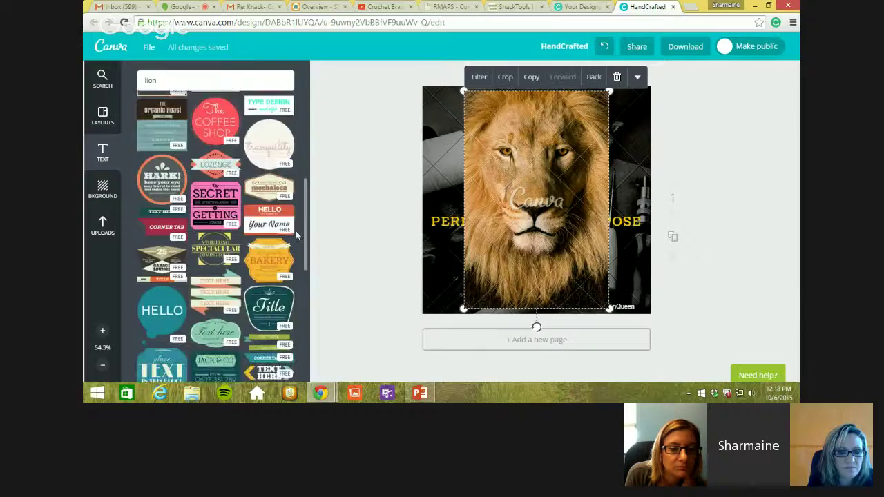
scroll(289, 330, down, 10)
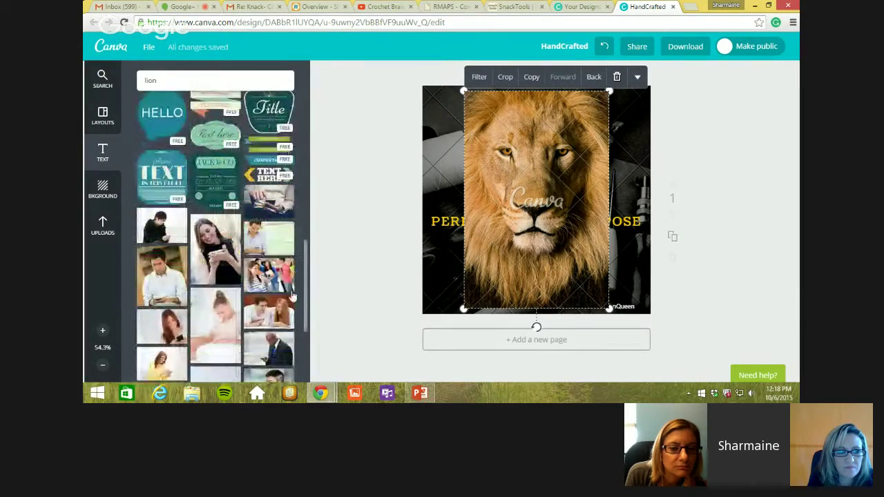
scroll(288, 329, down, 3)
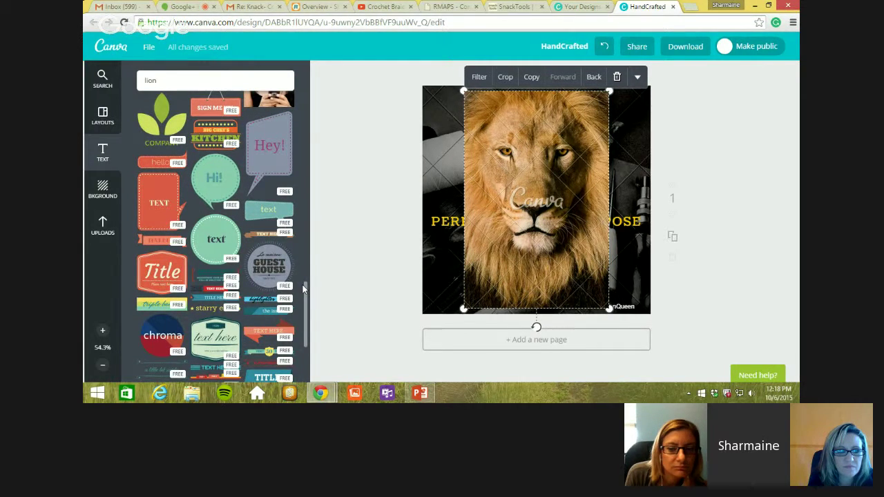
scroll(302, 289, down, 4)
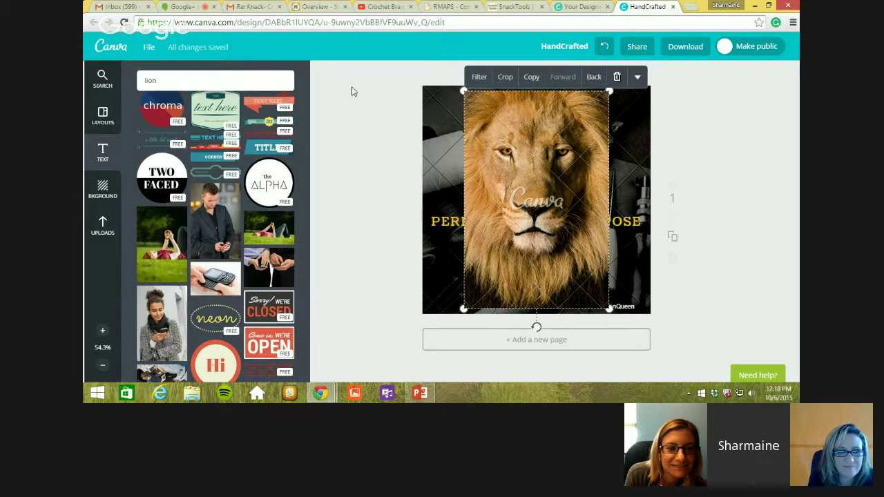
click(171, 110)
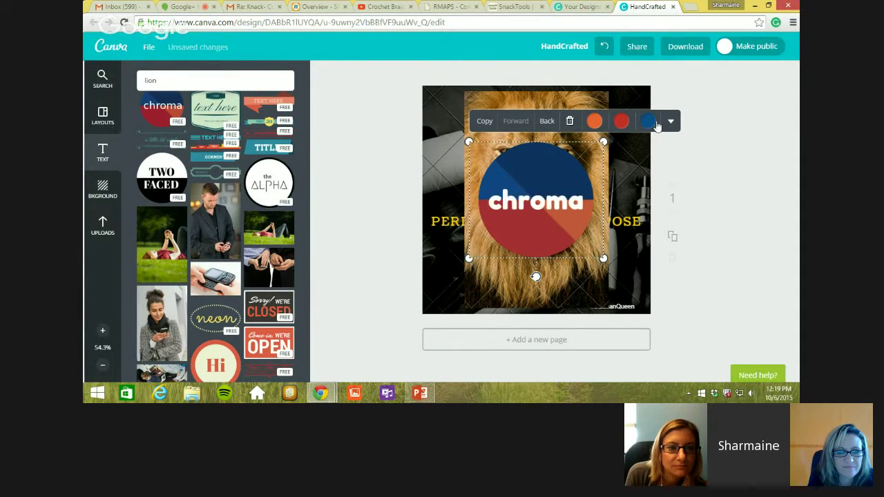
Step: Delete the "chroma" badge and the lion photo from the design
click(571, 122)
click(570, 125)
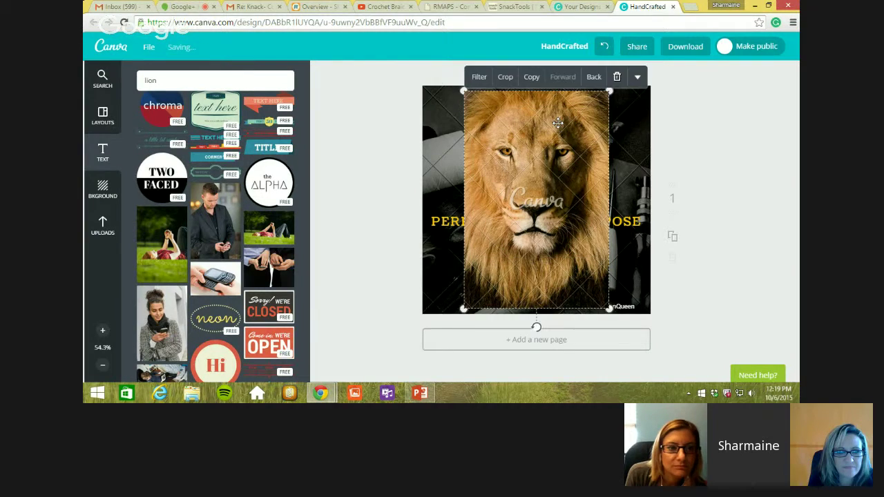
click(617, 78)
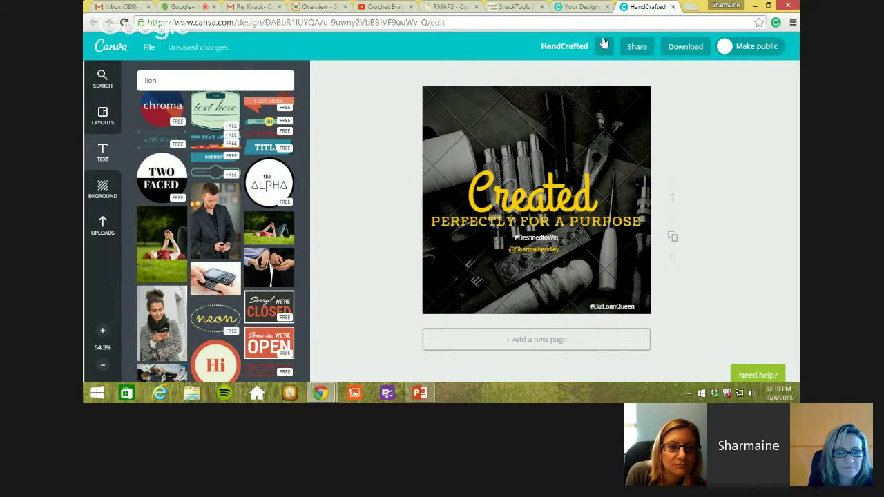
Step: Open the pink "The Secret to My Drive Is in My DNA" design from the saved designs
click(575, 8)
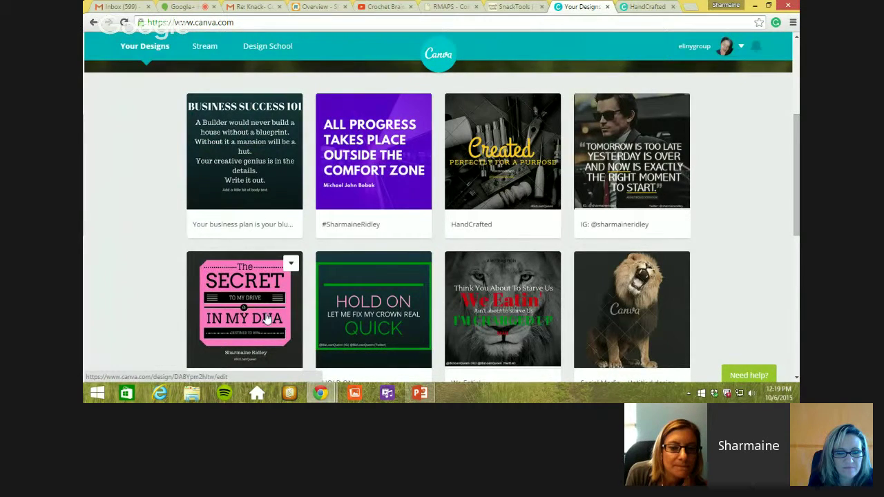
click(267, 317)
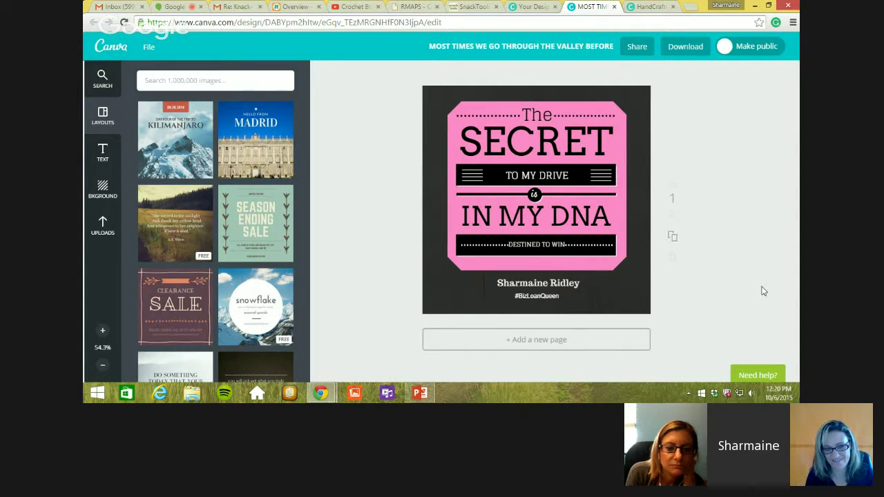
Step: Return to the saved designs and open the TIPSY TUESDAYS design
click(519, 8)
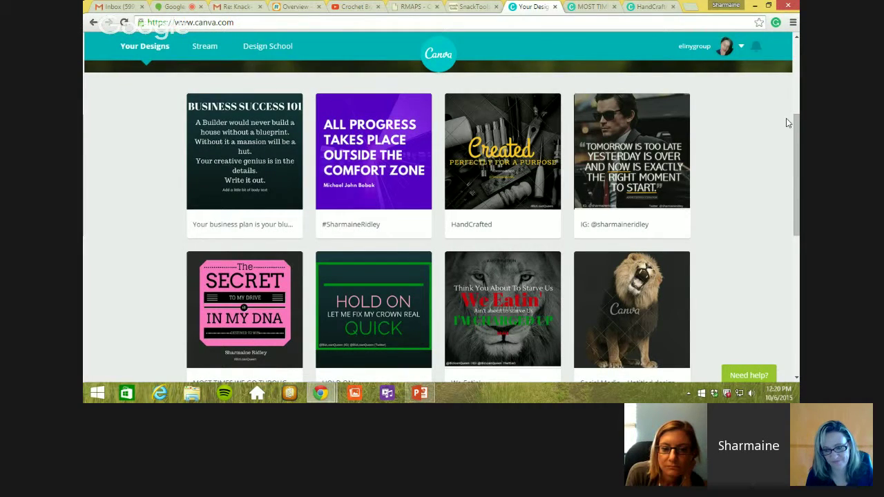
drag(791, 127, 795, 274)
click(372, 111)
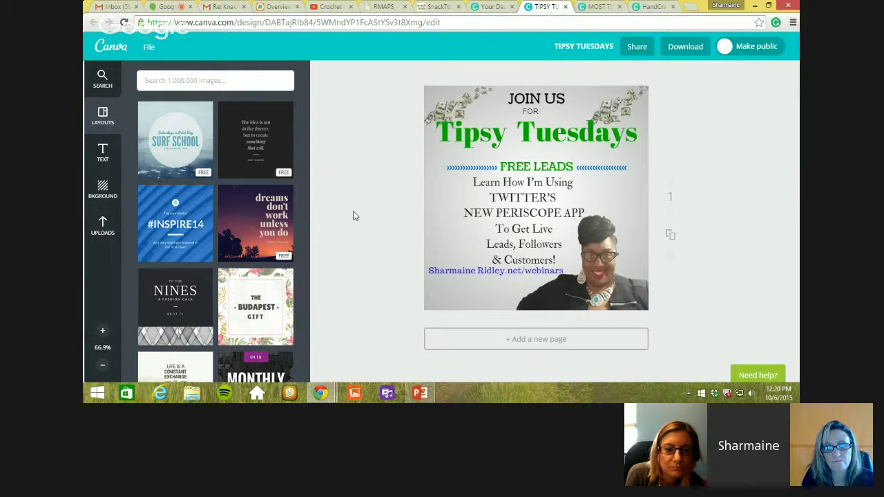
Step: Shift the woman's portrait slightly left and reposition the "Learn How I'm Using TWITTER'S NEW PERISCOPE APP" text block below the FREE LEADS line
drag(606, 278, 545, 250)
click(598, 259)
mouse_move(597, 259)
mouse_down()
mouse_move(643, 265)
mouse_move(588, 235)
mouse_move(583, 254)
mouse_up()
click(440, 208)
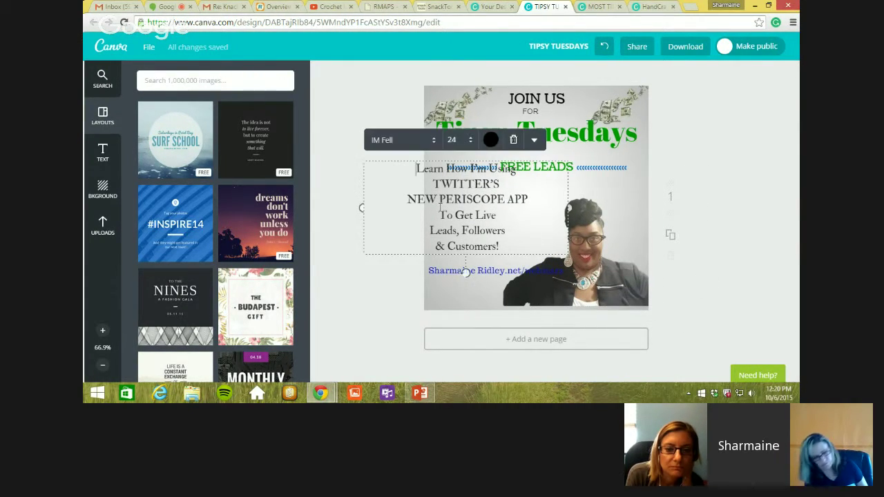
drag(438, 172, 457, 177)
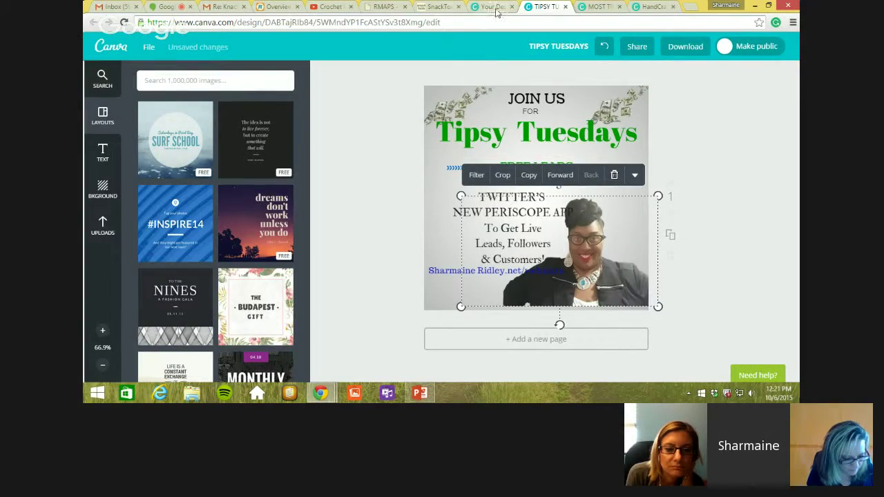
Step: Go back to the saved designs overview and create a new Social Media design
click(492, 7)
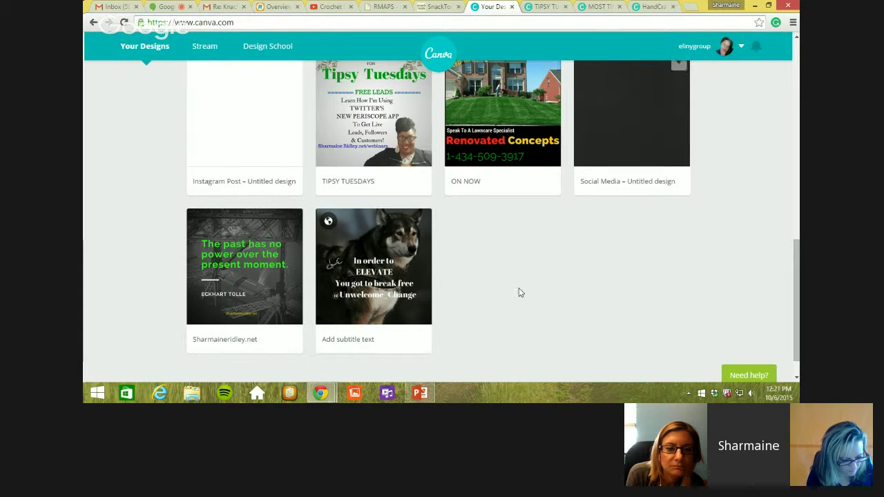
drag(797, 298, 796, 97)
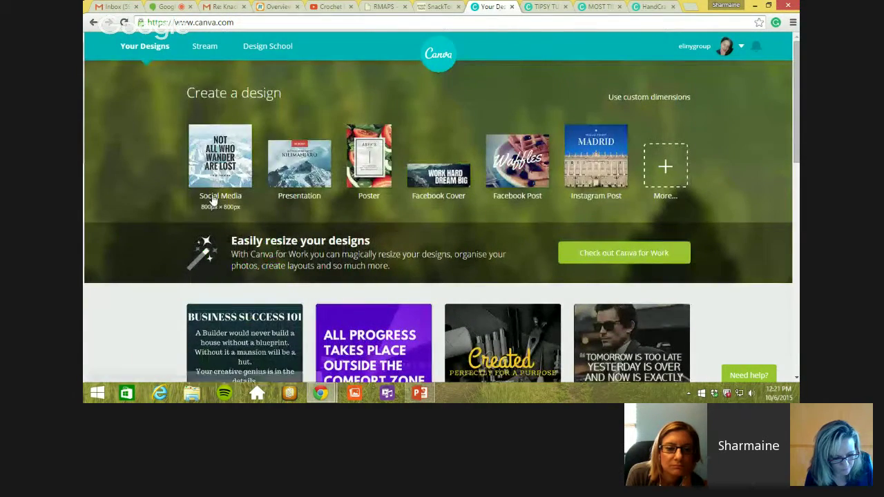
click(228, 173)
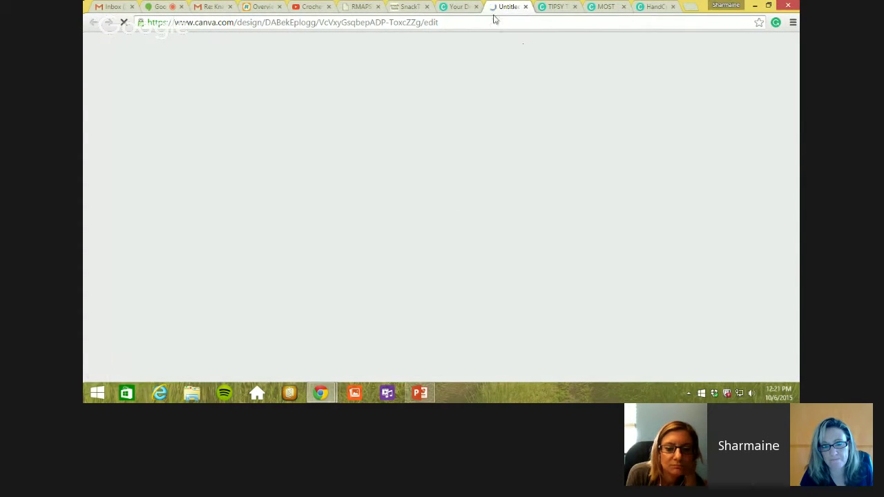
Step: Return to the designs overview and switch to the Google Hangouts session with its chat
click(460, 10)
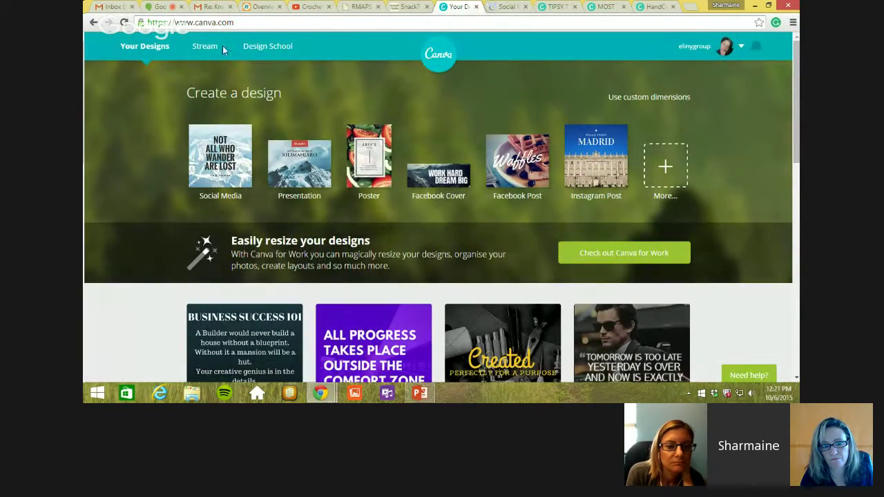
click(156, 6)
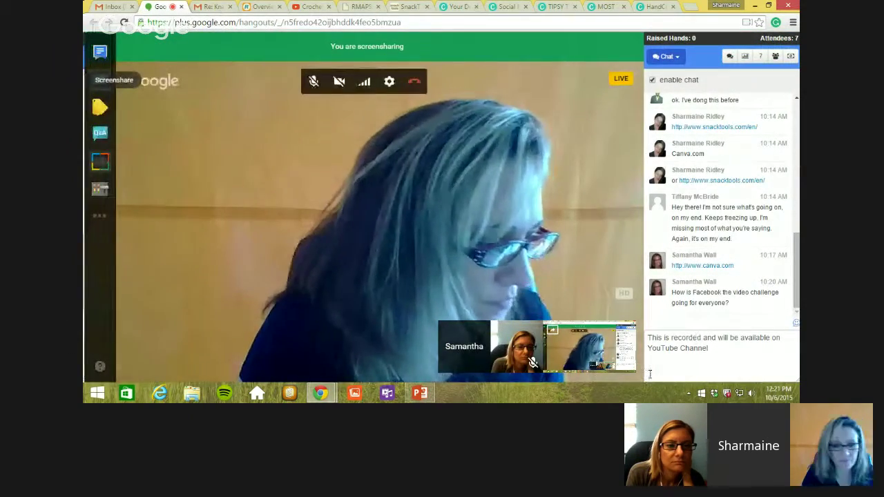